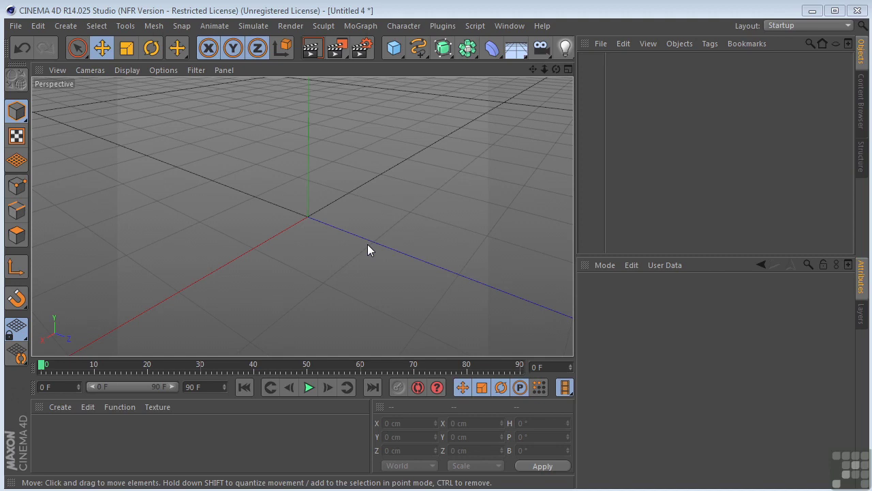
- Add an editable polygon cube and select its top edge on the positive Z side
left_click(397, 51)
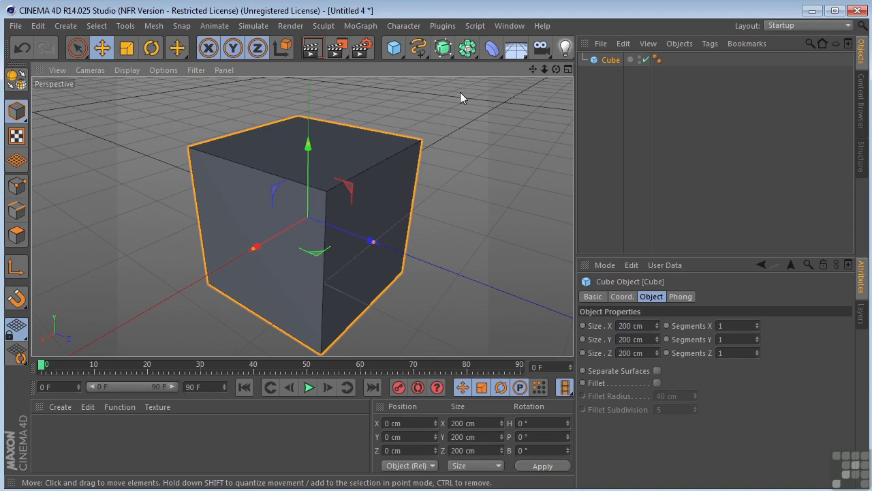
key("c")
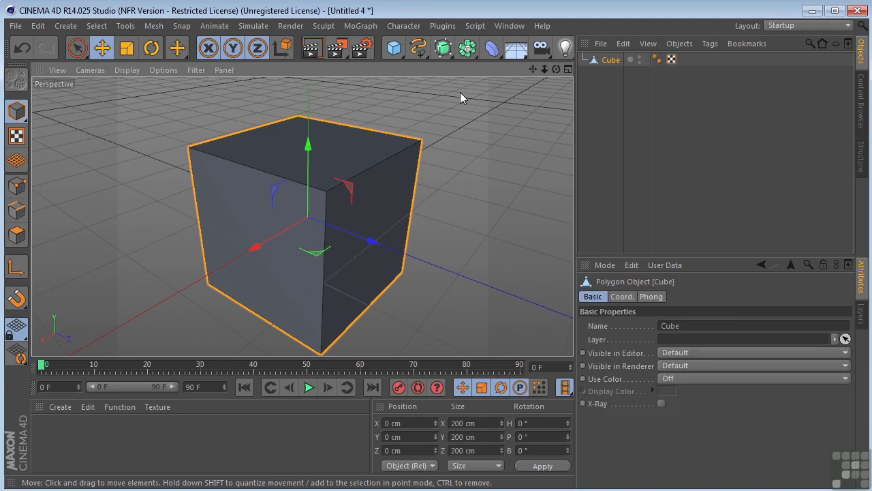
left_click(16, 211)
left_click(348, 181)
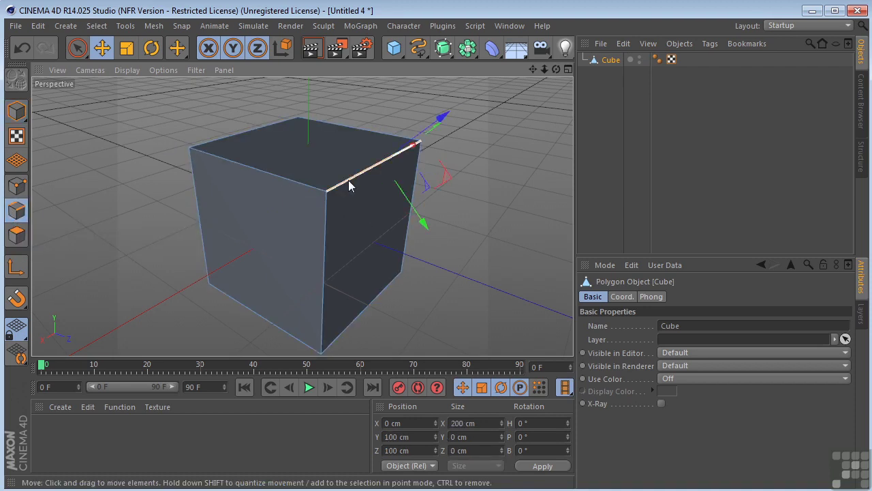
- Bevel the selected cube edge with an inner offset of about 15.6 cm
scroll(513, 126, "up", 3)
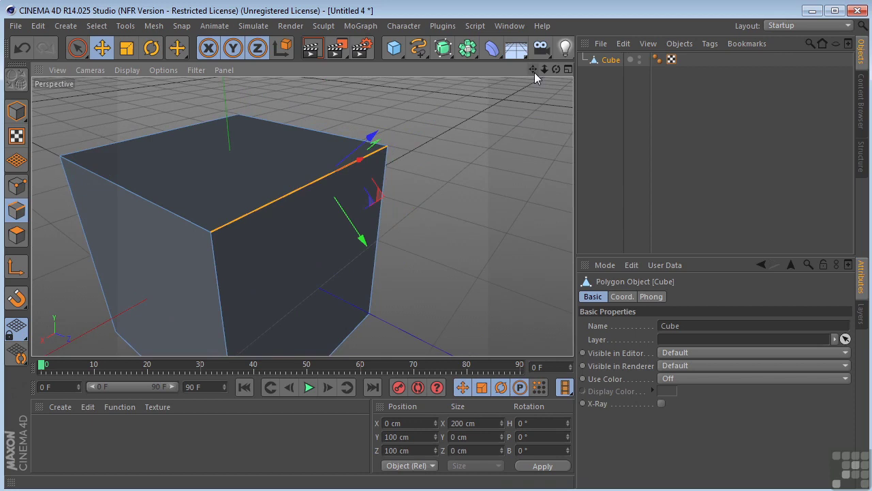
left_click_drag(533, 69, 302, 216)
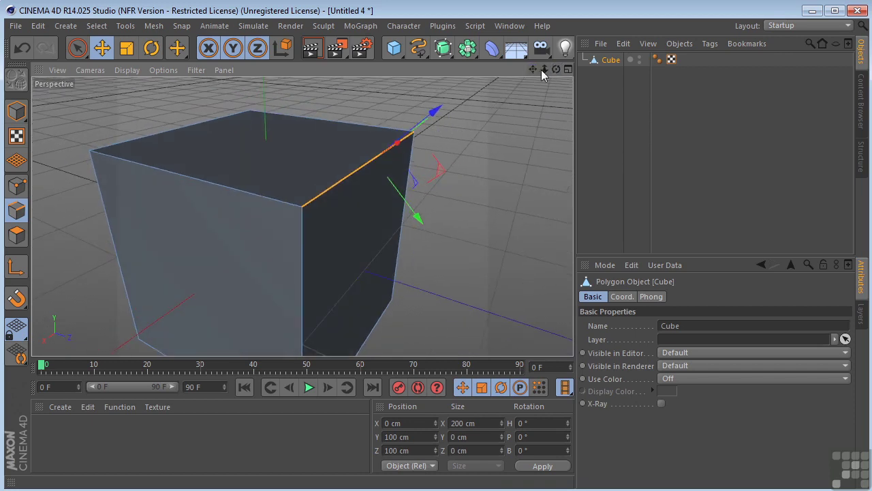
left_click_drag(542, 69, 303, 218)
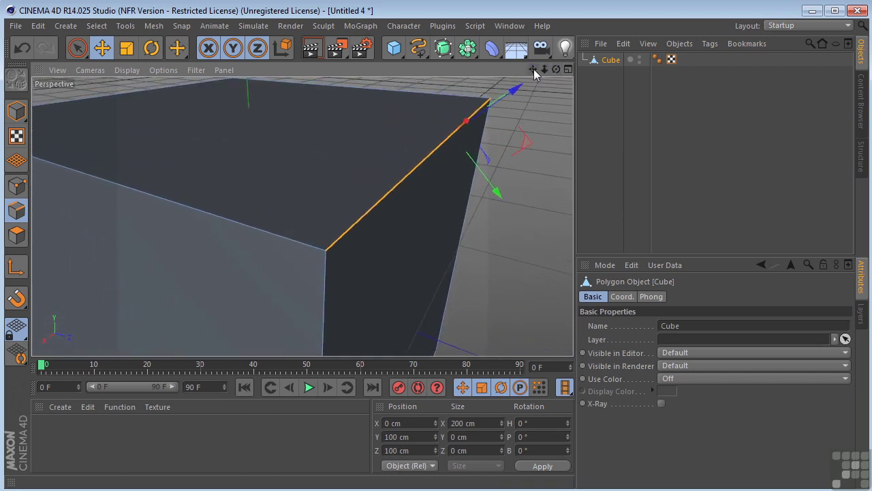
right_click(508, 108)
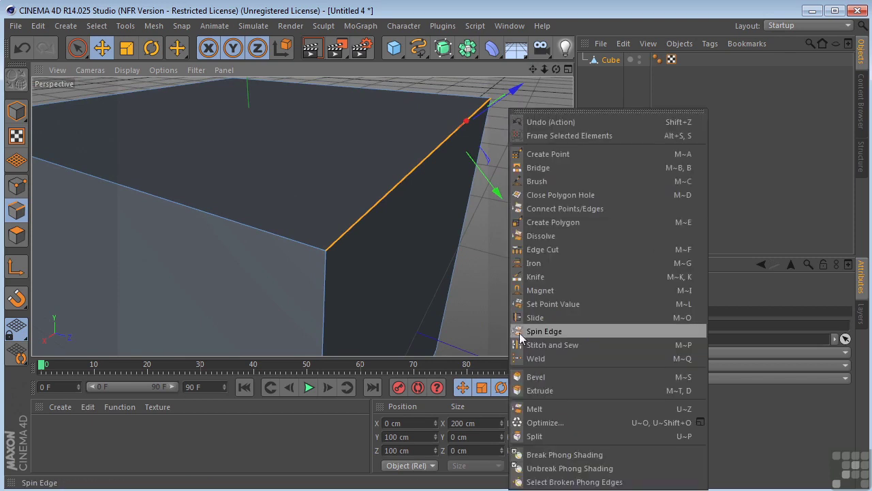
left_click(534, 376)
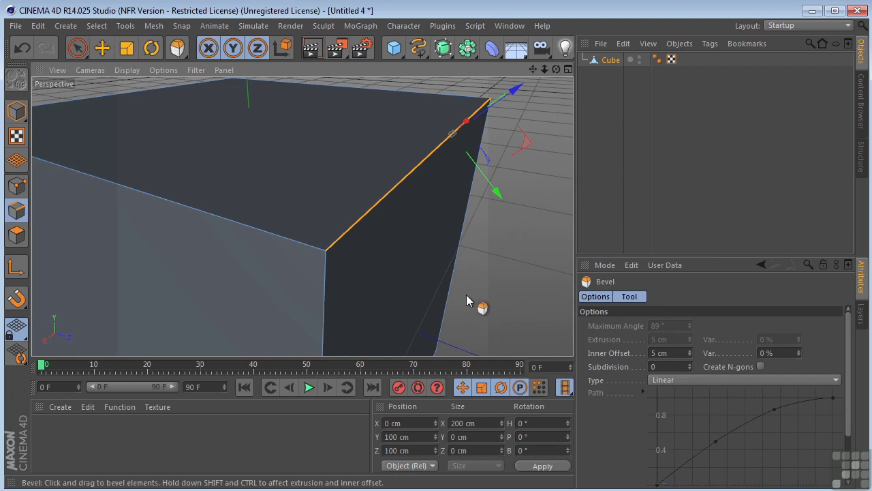
left_click_drag(467, 300, 573, 301)
mouse_move(556, 70)
left_mouse_down()
mouse_move(552, 46)
mouse_move(545, 64)
left_mouse_up()
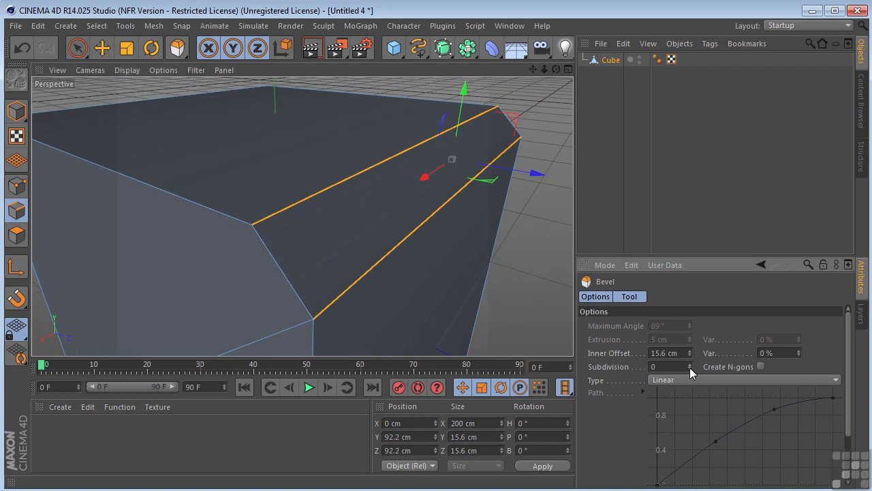
- Set the bevel's subdivision to 5 and widen its inner offset to about 21.3 cm
left_click_drag(690, 367, 690, 343)
mouse_move(556, 69)
left_mouse_down()
mouse_move(572, 61)
mouse_move(542, 71)
left_mouse_up()
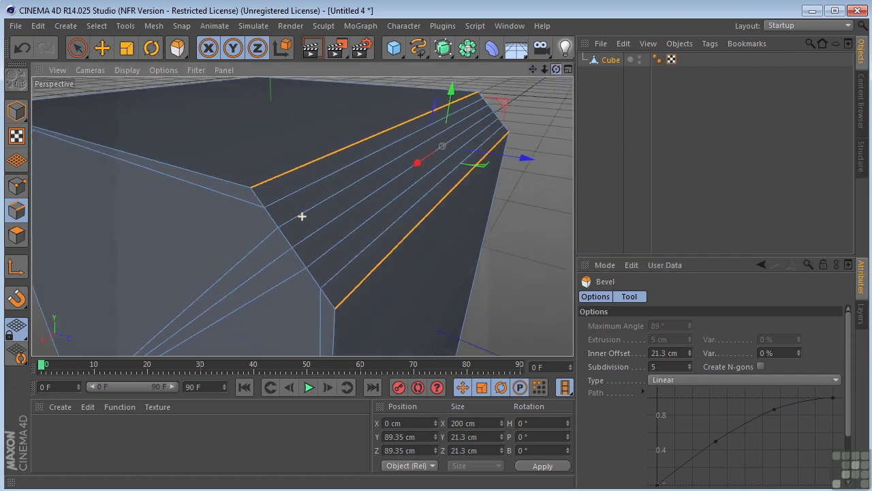
left_click_drag(302, 216, 317, 223)
- Change the bevel type to Convex and inspect the rounded edge profile
left_click(672, 382)
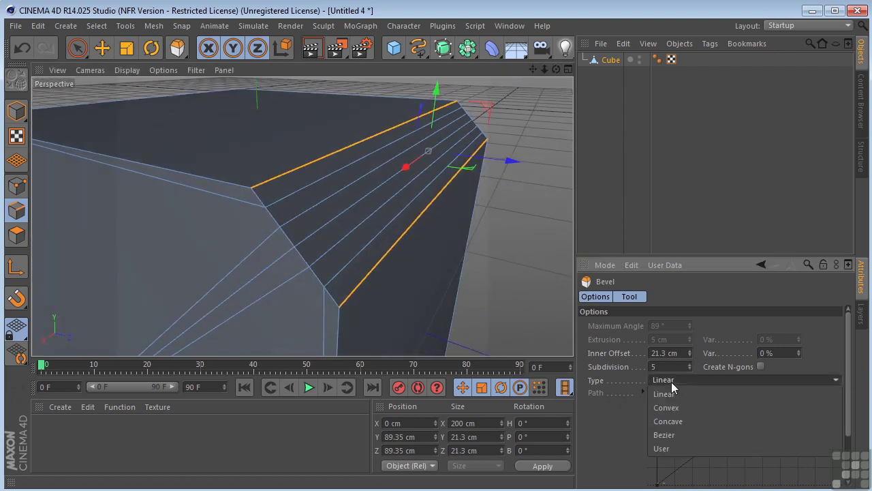
left_click(667, 409)
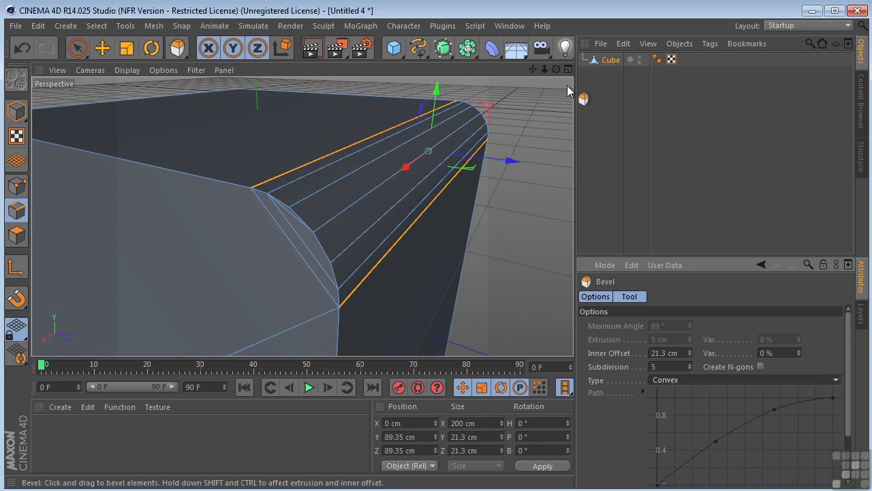
left_click_drag(556, 69, 302, 215)
- Change the bevel type to Concave and inspect the edge from a lower angle
left_click(668, 383)
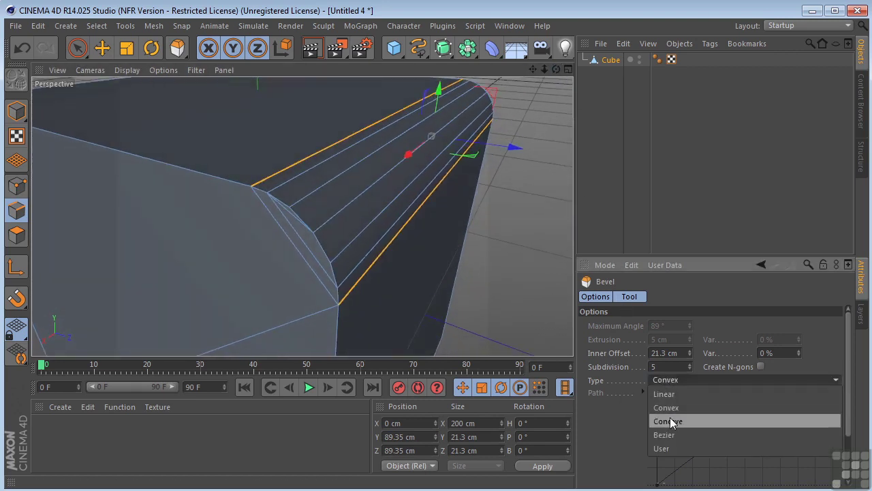
left_click(671, 421)
mouse_move(556, 69)
left_mouse_down()
mouse_move(302, 216)
mouse_move(555, 74)
left_mouse_up()
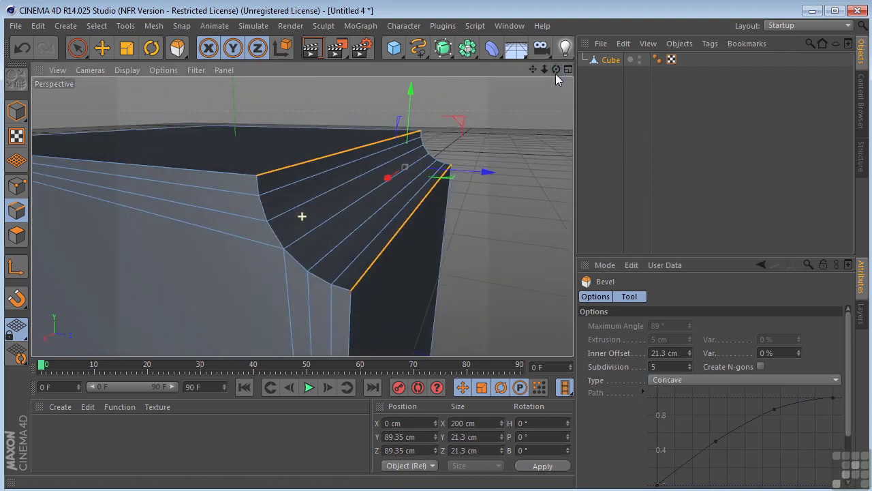
- Change the bevel type to Bezier and inspect the edge profile
left_click(668, 379)
left_click(668, 434)
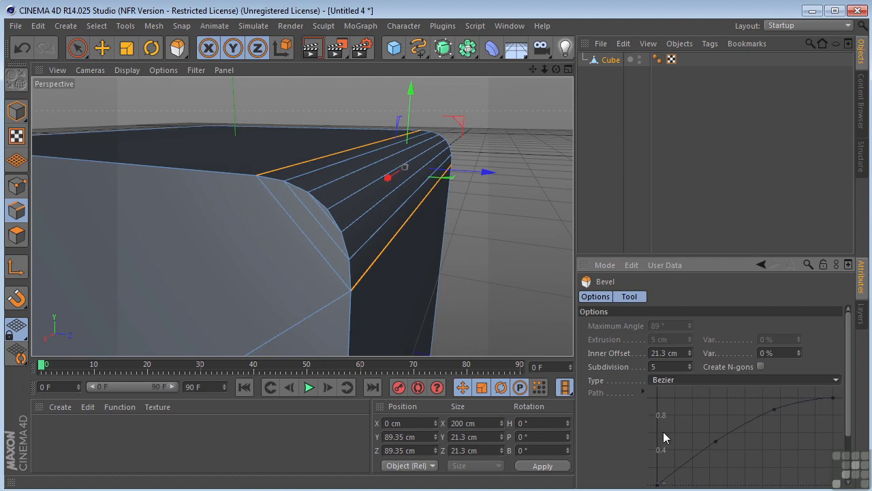
left_click_drag(556, 69, 530, 68)
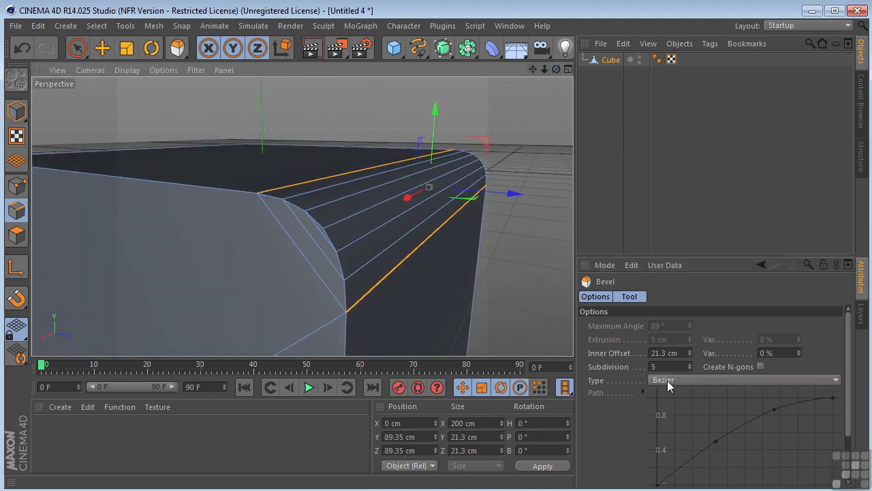
- Set the bevel type to User and reshape its path curve, adding an extra point and lowering the two inner points
left_click(668, 380)
left_click(658, 448)
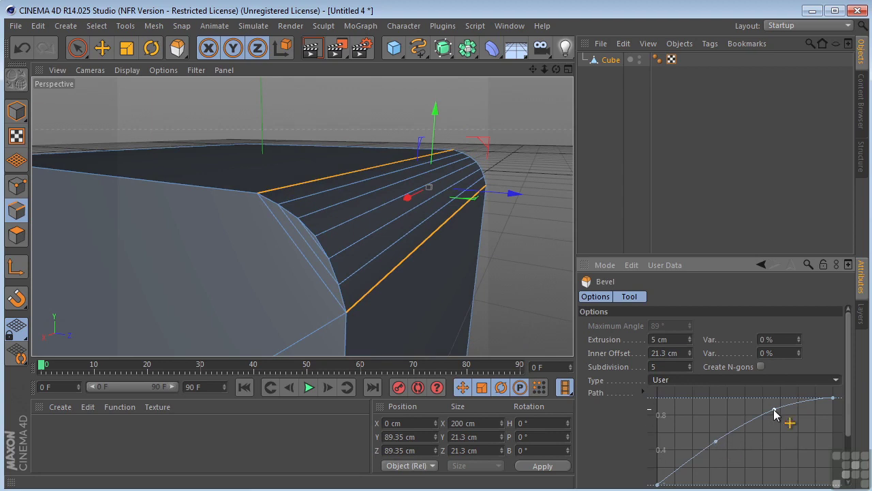
mouse_move(775, 413)
left_mouse_down()
mouse_move(789, 440)
mouse_move(772, 413)
left_mouse_up()
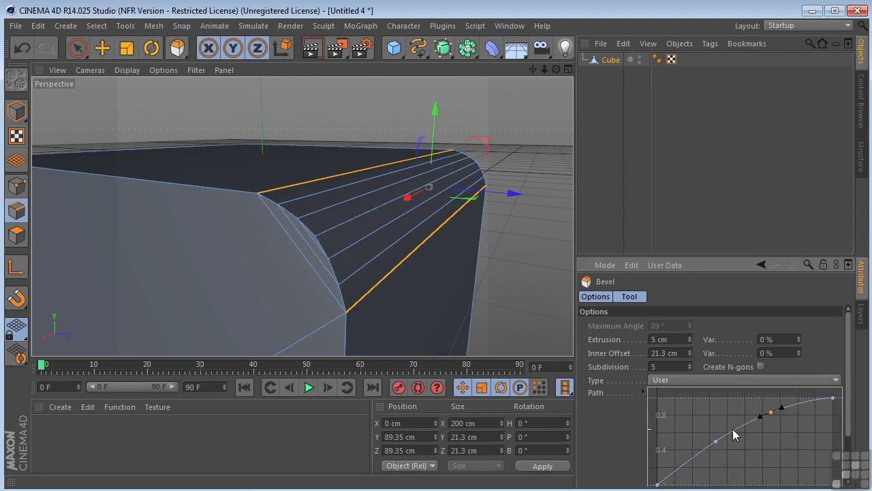
left_click_drag(716, 441, 713, 464)
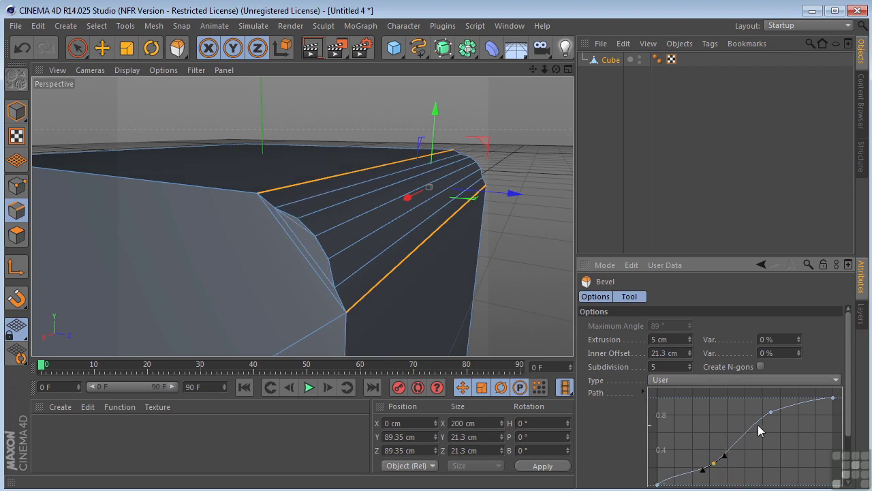
left_click_drag(775, 415, 771, 434)
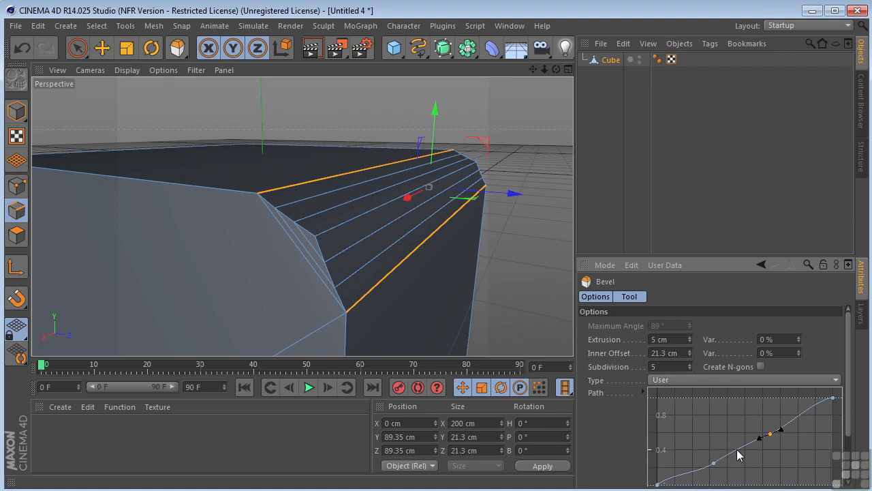
left_click_drag(737, 450, 714, 473, "ctrl")
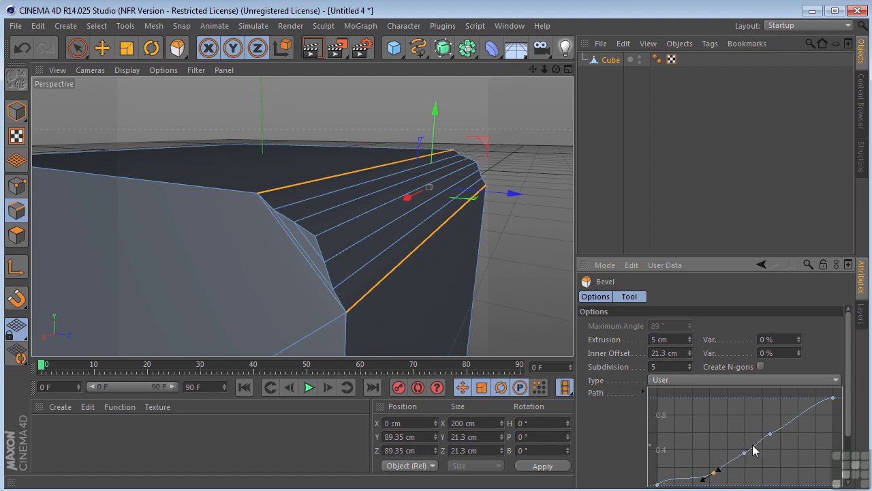
left_click_drag(770, 434, 775, 439)
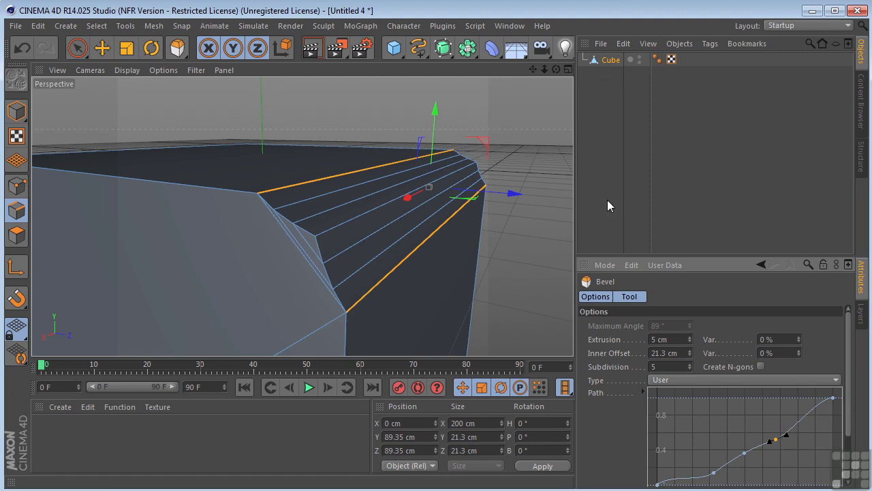
- Reset the Bevel tool's values to their defaults and delete the cube
left_click_drag(851, 361, 850, 418)
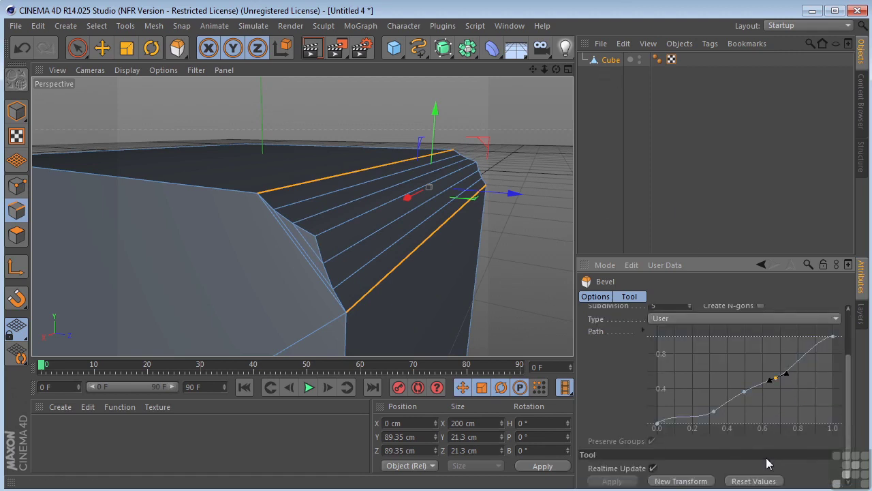
left_click(751, 480)
left_click(612, 60)
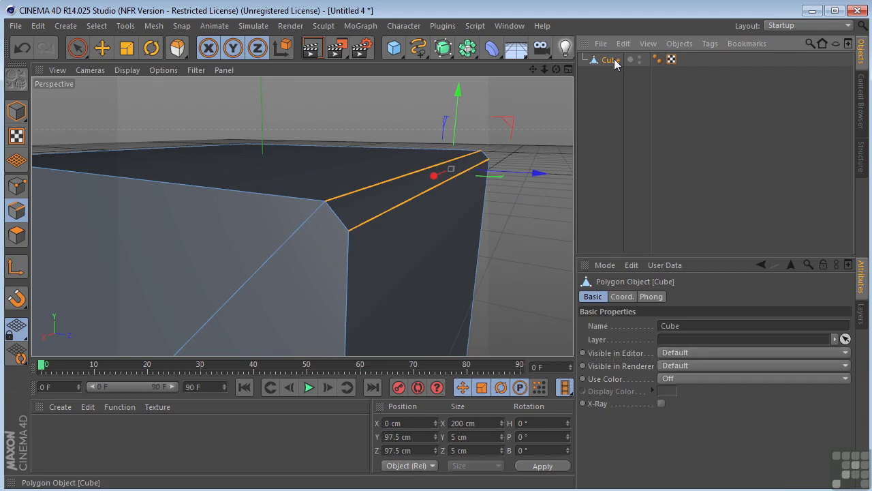
key("Delete")
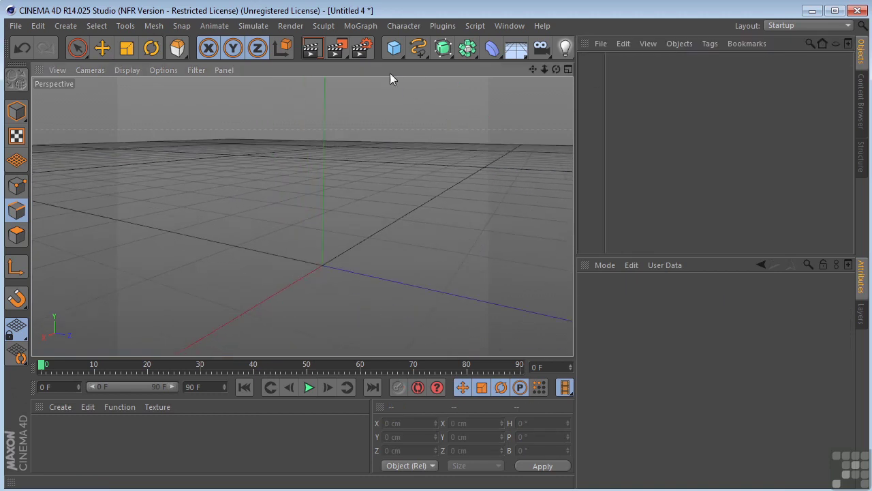
- Add a new default cube and get it ready for resizing in Model mode with the Move tool
left_click(394, 47)
left_click(521, 67)
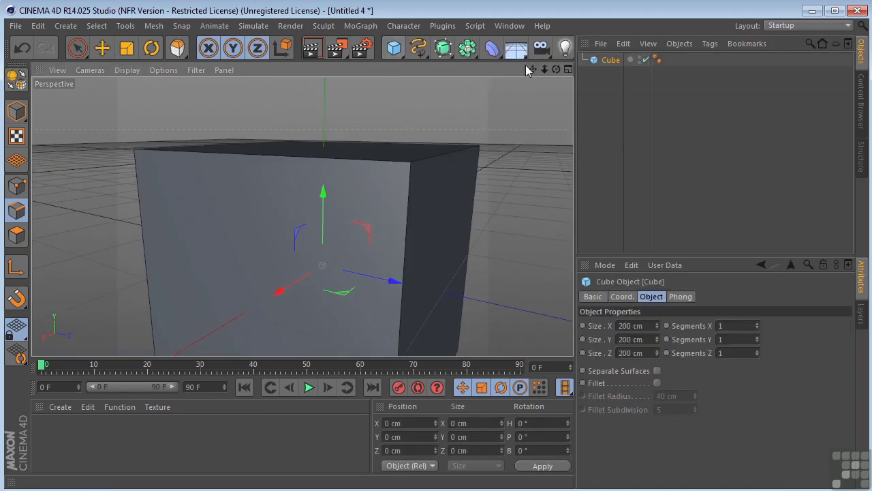
scroll(439, 155, "down", 5)
left_click(17, 111)
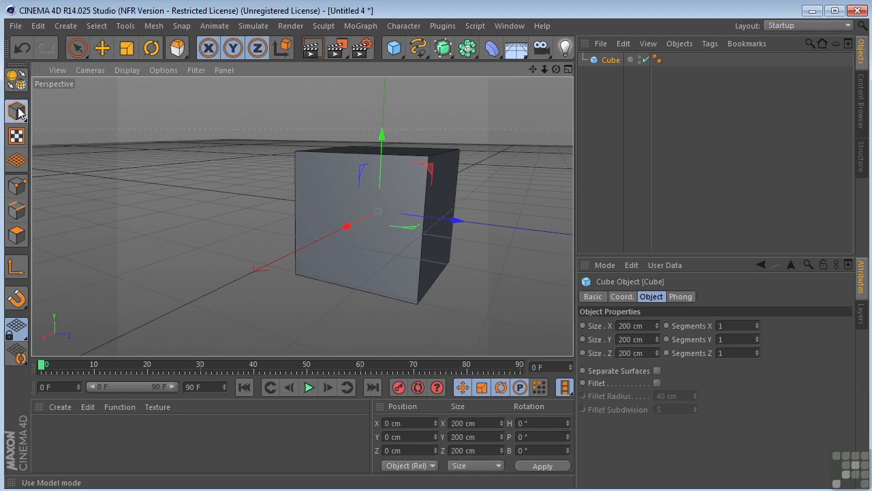
left_click(102, 49)
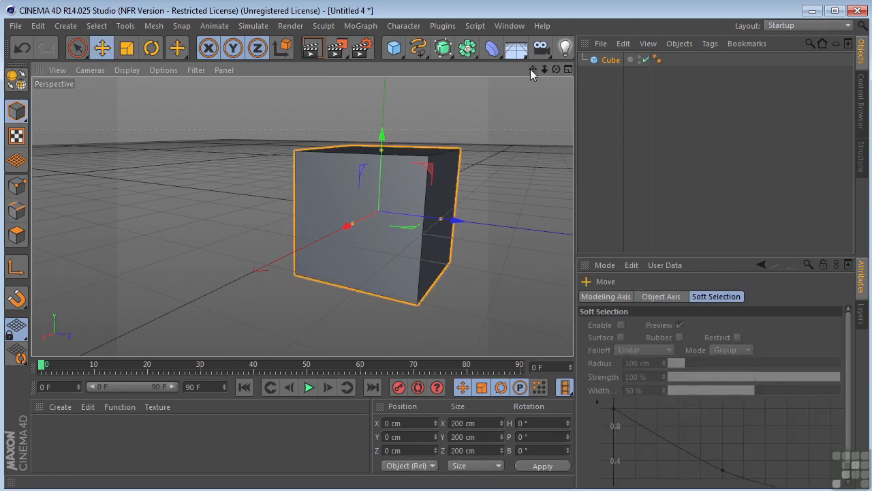
mouse_move(556, 69)
left_mouse_down()
mouse_move(545, 69)
mouse_move(556, 66)
mouse_move(556, 83)
left_mouse_up()
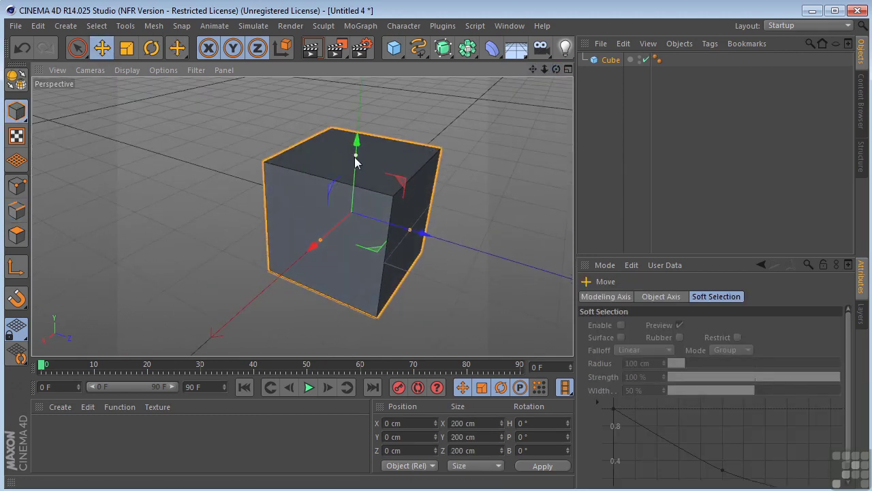
- Shrink the cube into a long bar, about 44 cm in X and about 40 cm in Y
left_click_drag(355, 157, 352, 201)
mouse_move(333, 231)
left_mouse_down()
mouse_move(321, 243)
mouse_move(346, 225)
left_mouse_up()
scroll(346, 212, "up", 2)
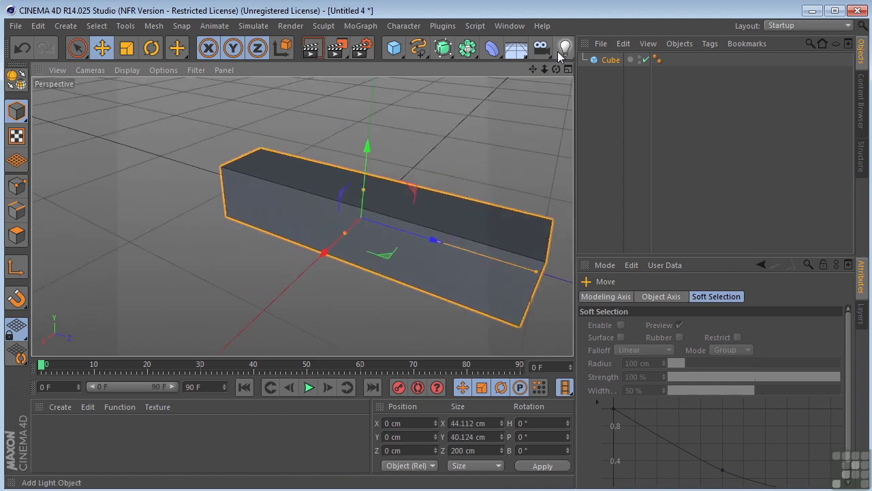
left_click_drag(532, 67, 542, 65)
- Set the bar's segments to 5 in X and 5 in Y
left_click(617, 60)
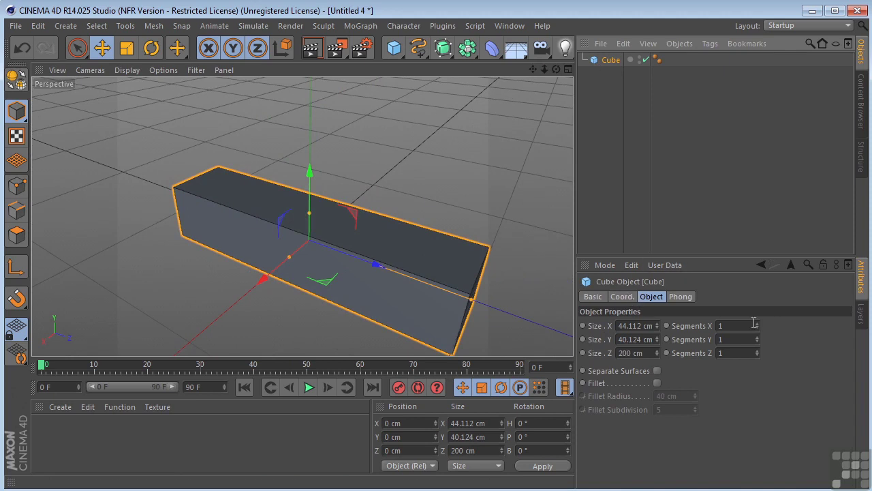
left_click_drag(756, 325, 660, 324)
type("5")
key("Tab")
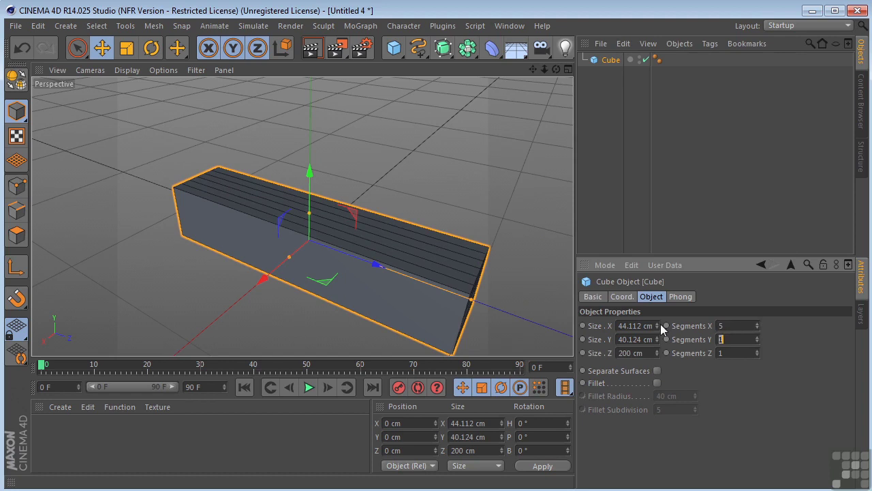
type("5")
key("Tab")
key("Return")
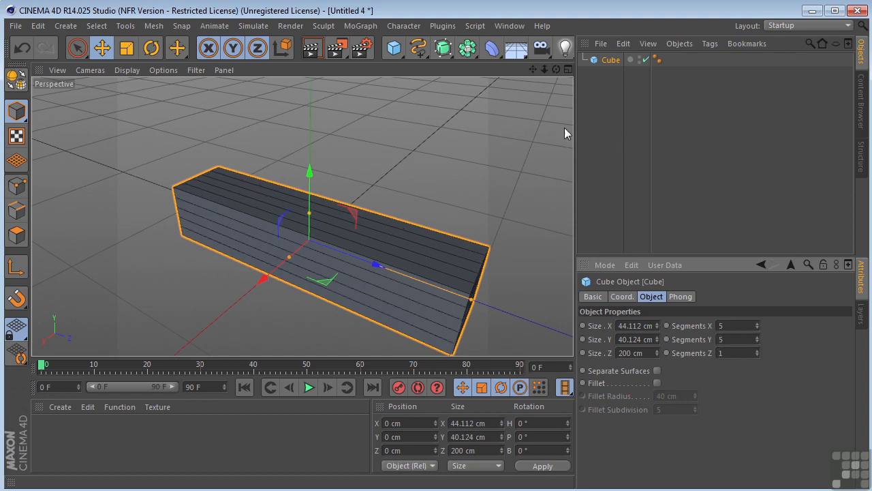
- Make the bar editable and, in Polygon mode with Live Selection, select two adjacent lengthwise polygon strips on its top face
left_click(16, 79)
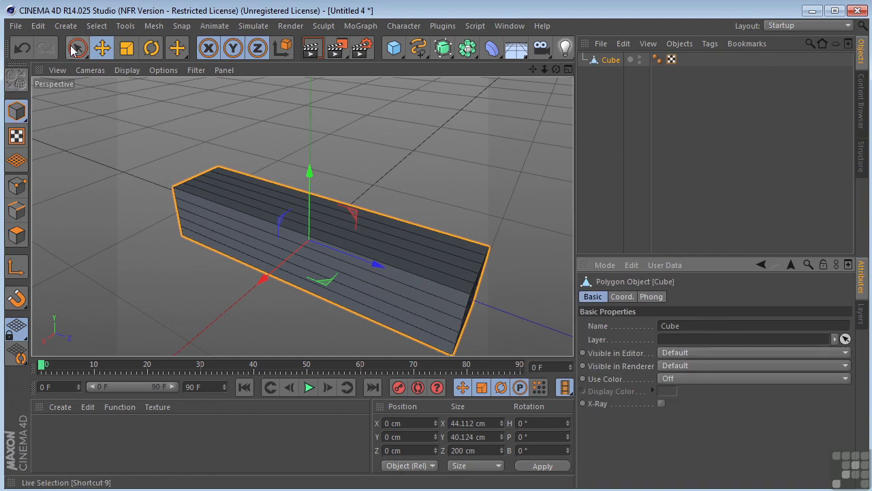
left_click_drag(76, 49, 139, 73)
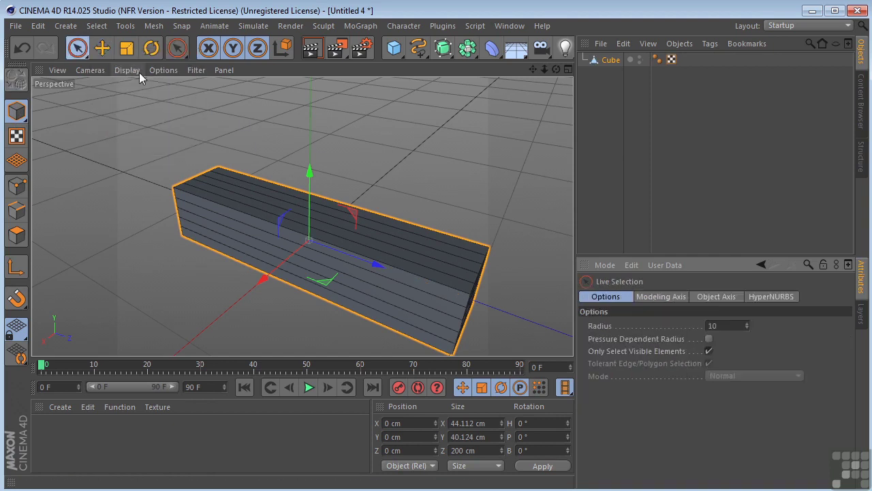
left_click(18, 235)
scroll(402, 229, "up", 5)
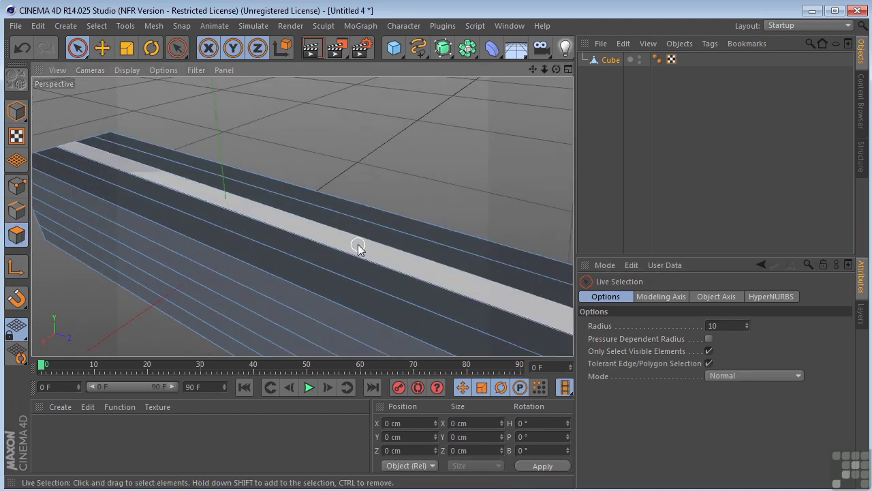
left_click_drag(359, 248, 354, 250)
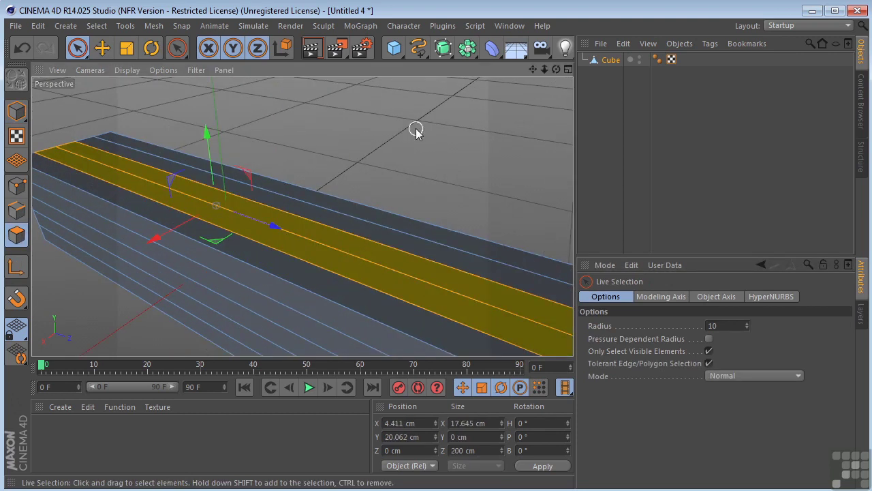
- Bevel the two selected top strips with an extrusion and inner offset of about 3.5 cm
right_click(441, 94)
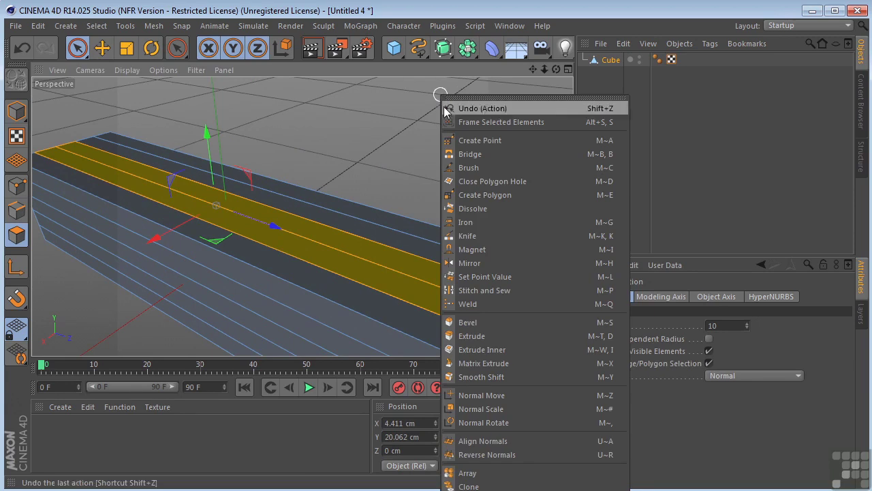
left_click(470, 322)
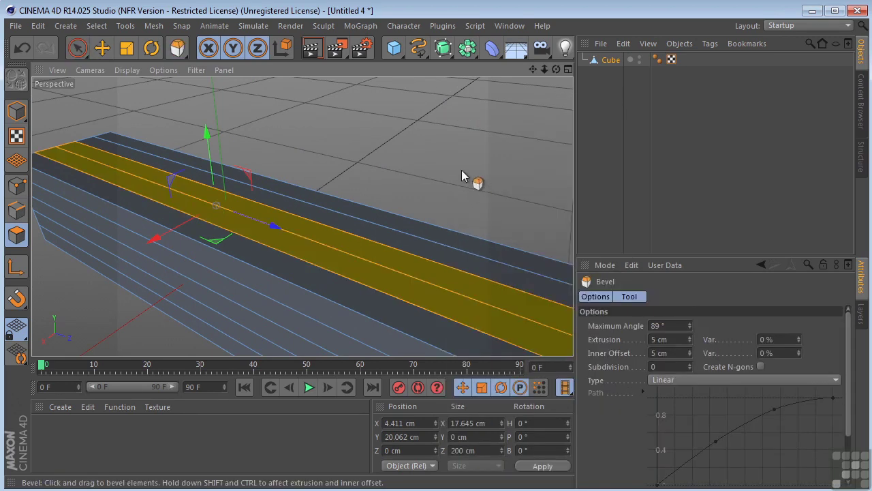
left_click_drag(463, 300, 488, 300)
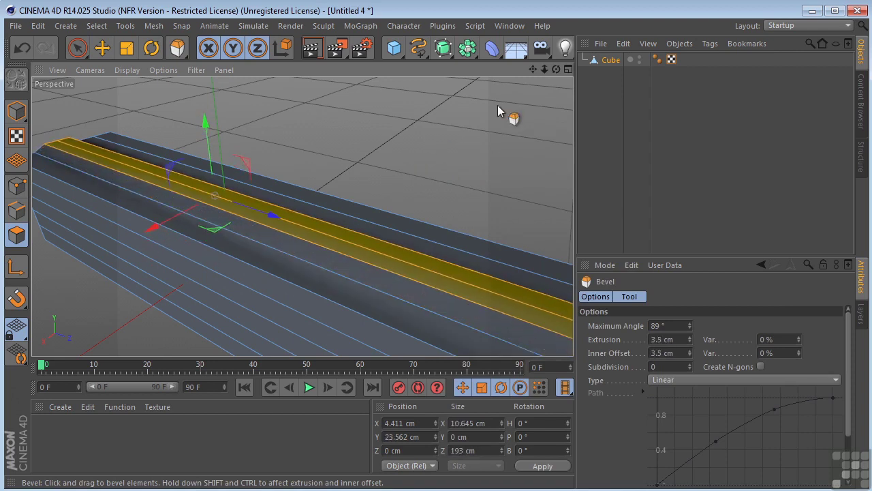
- Set the bevel's subdivision to 4, its extrusion to 4.1 cm and its inner offset to 6.2 cm
left_click_drag(533, 69, 442, 0)
left_click_drag(556, 69, 531, 66)
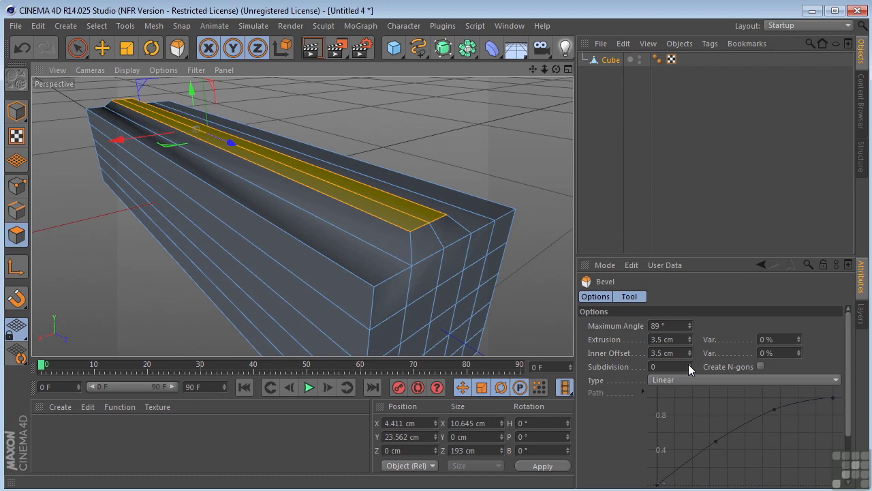
left_click_drag(690, 367, 701, 358)
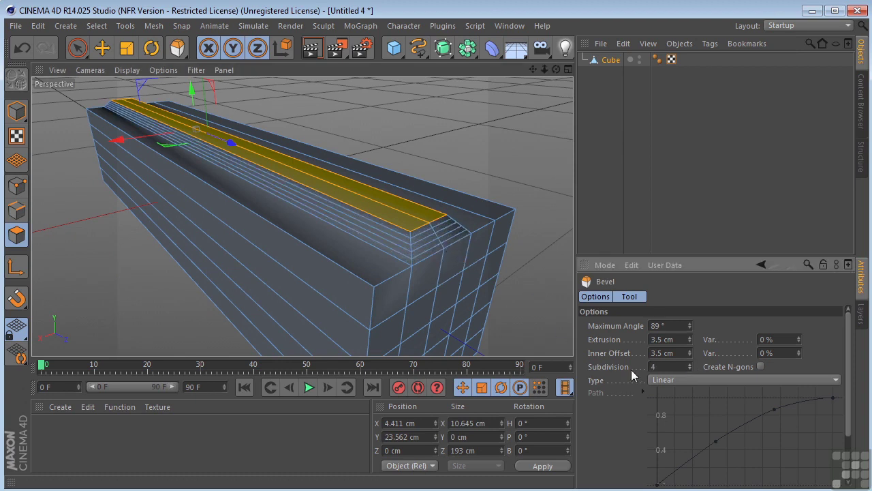
mouse_move(690, 342)
left_mouse_down()
mouse_move(689, 324)
mouse_move(689, 364)
mouse_move(689, 341)
mouse_move(689, 355)
left_mouse_up()
- Shape the bevel with a User path by lowering the curve's two middle points, and render the perspective view
left_click(673, 380)
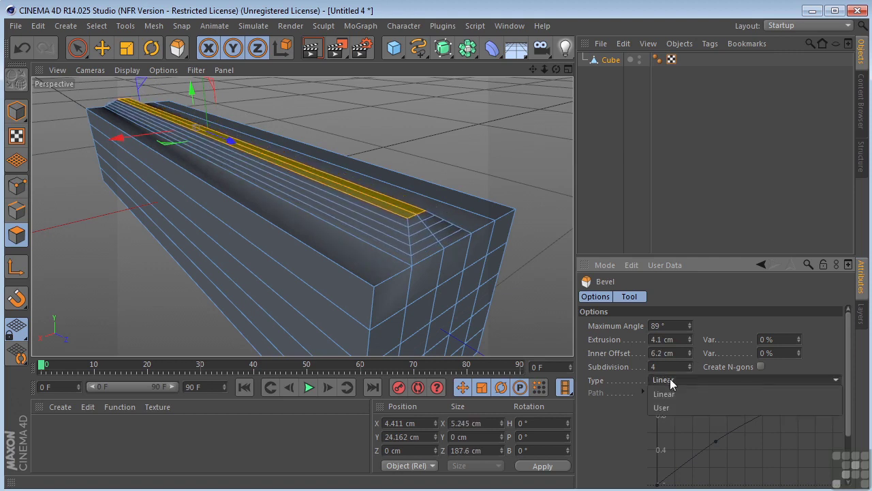
left_click(668, 406)
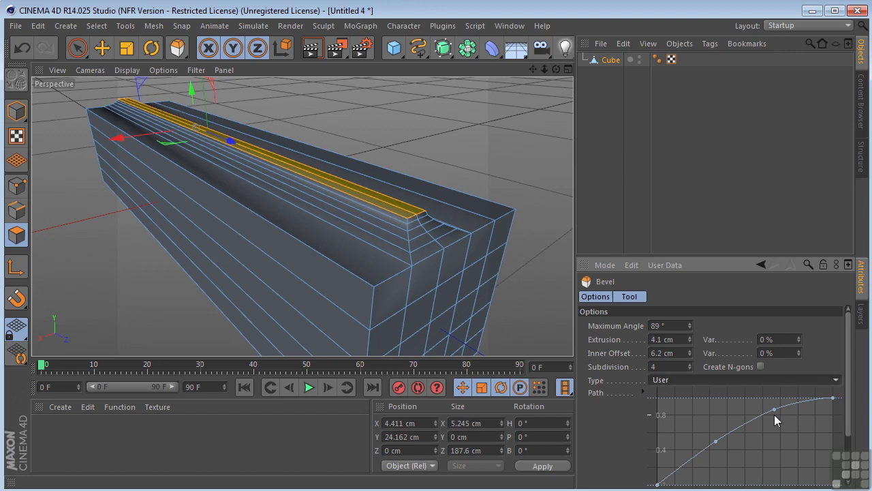
left_click_drag(774, 414, 775, 439)
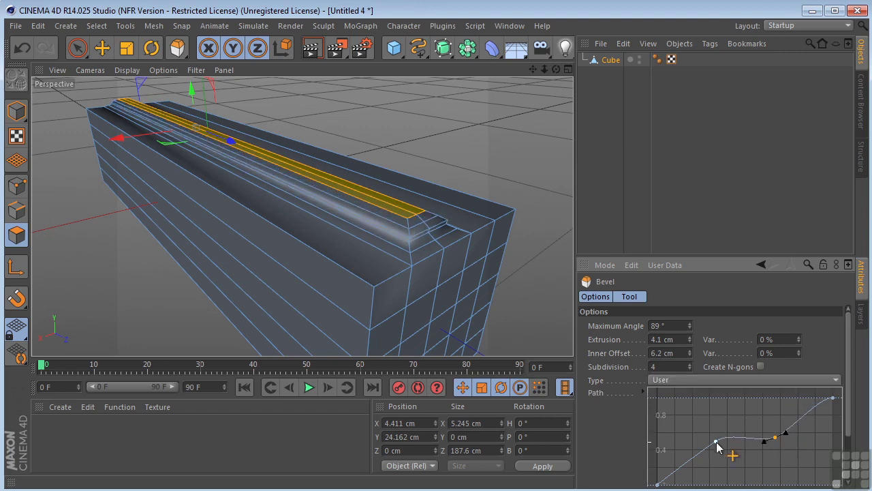
left_click_drag(717, 444, 715, 463)
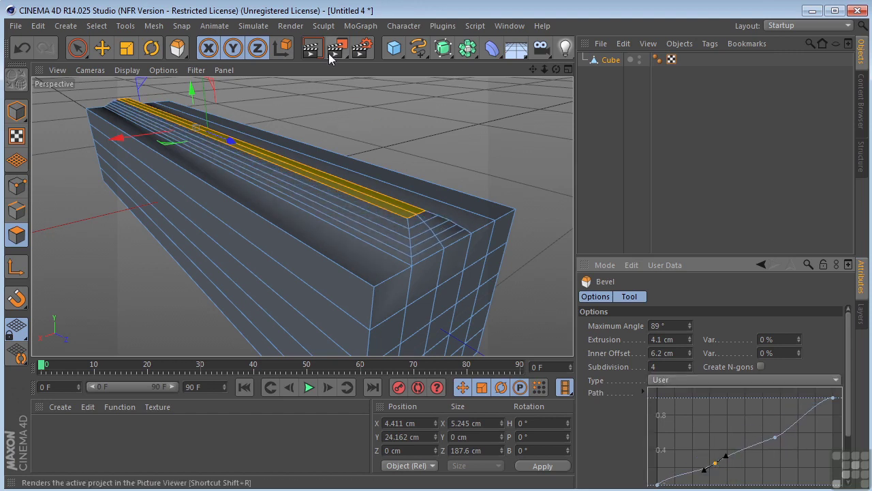
key("ctrl+r")
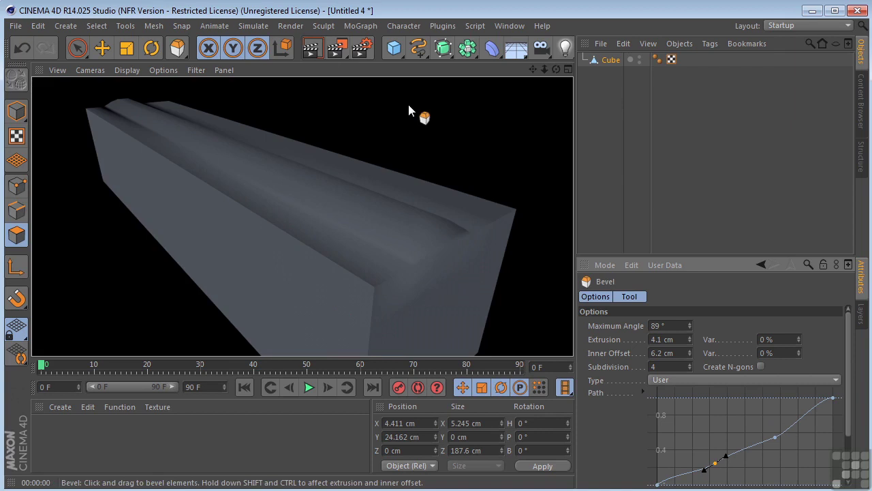